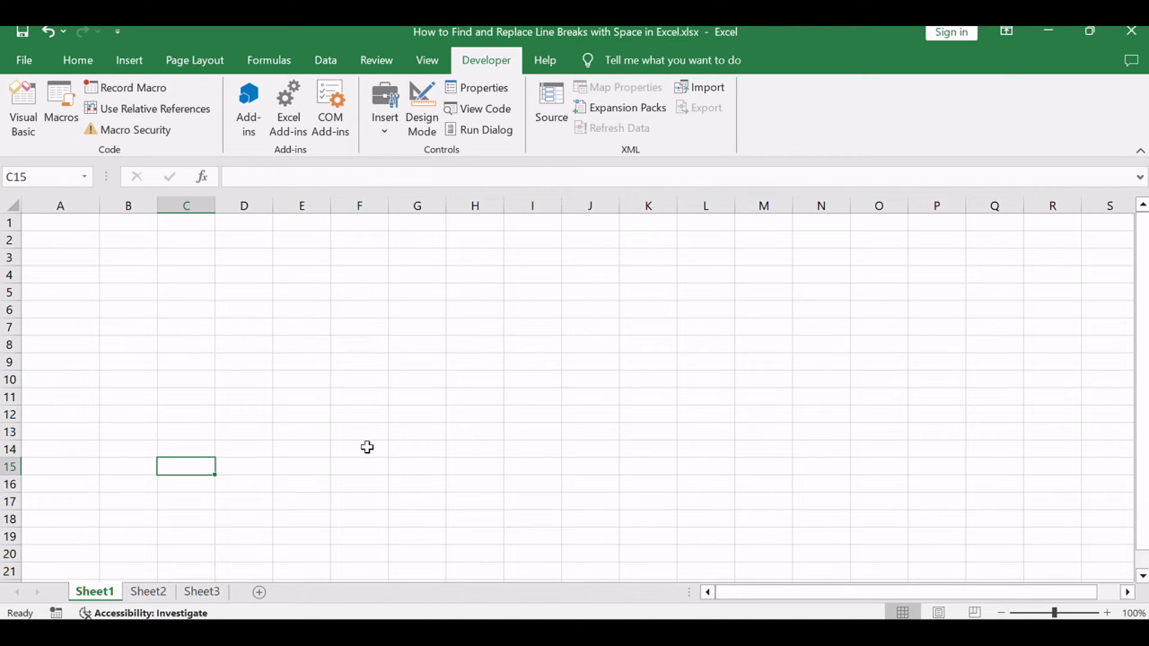
Step: Switch to Sheet2, which holds the multi-line column A entries and method instructions
click(149, 591)
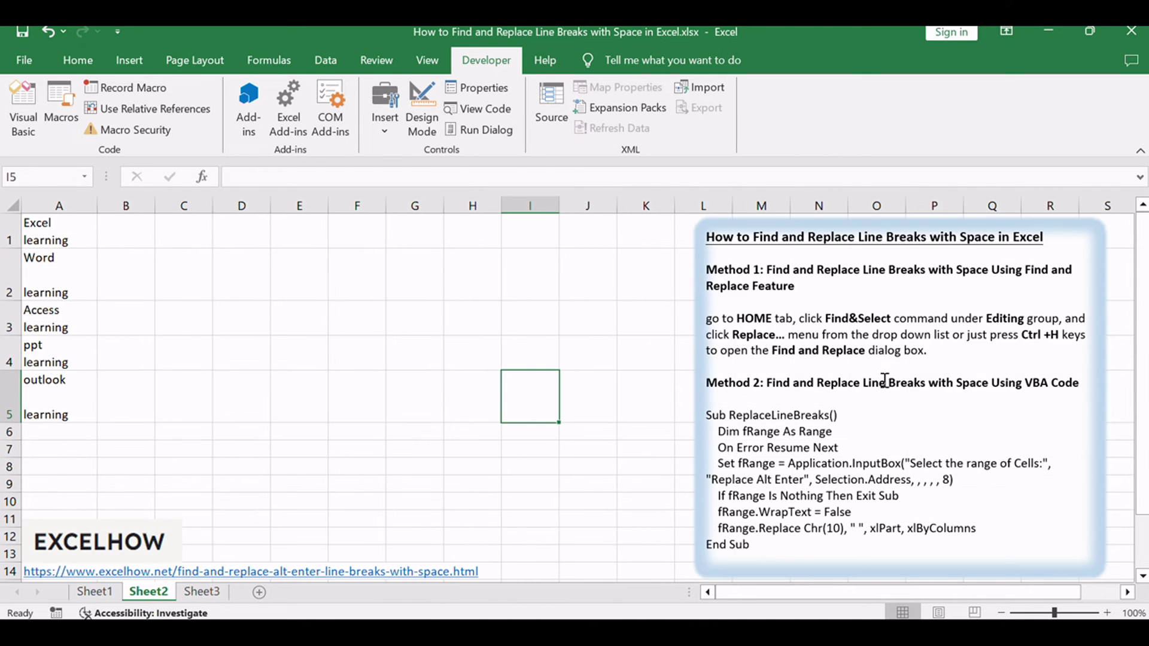
Step: Deselect the tutorial text box and select cells A1 to A5
click(995, 267)
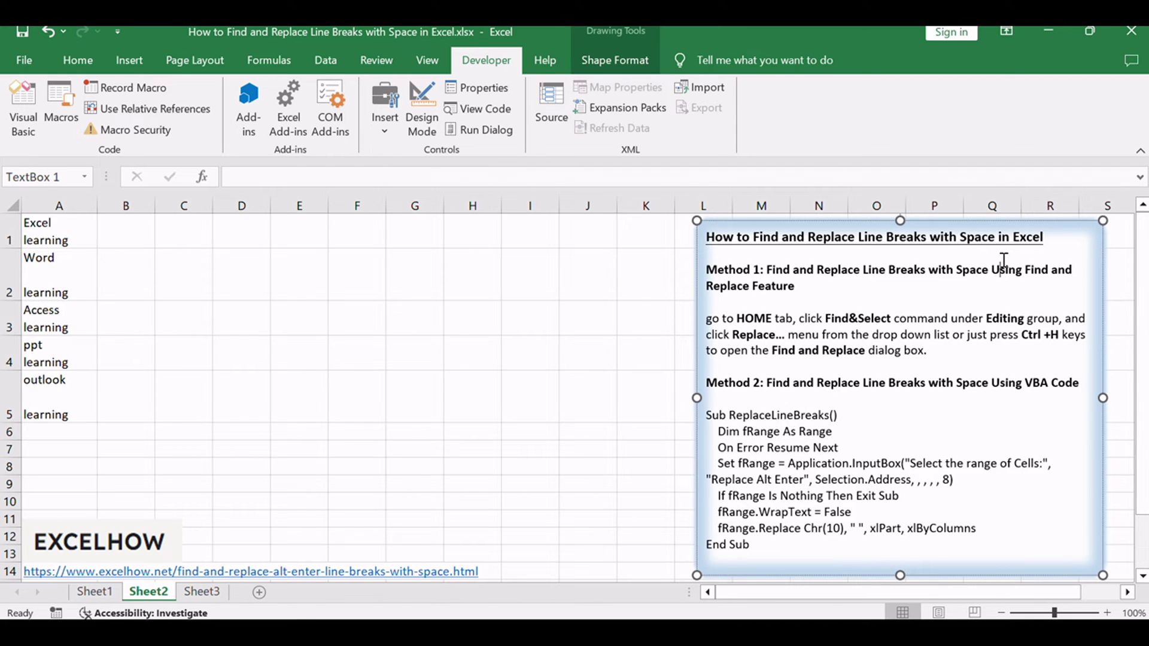
click(290, 364)
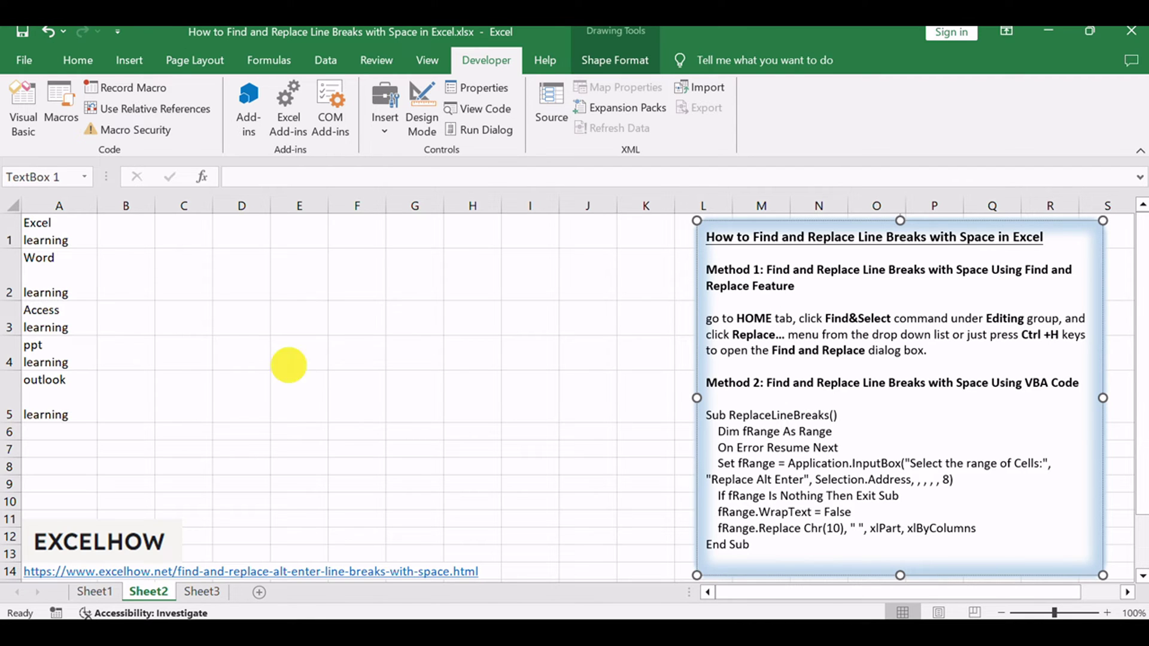
drag(41, 228, 16, 399)
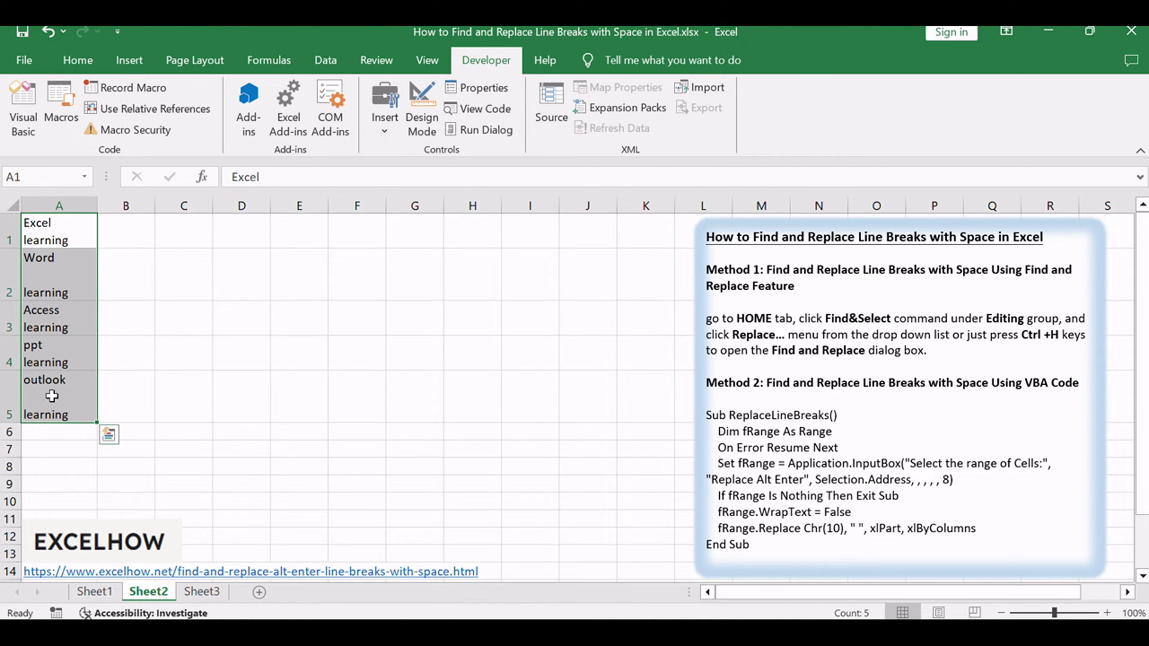
key(alt+F11)
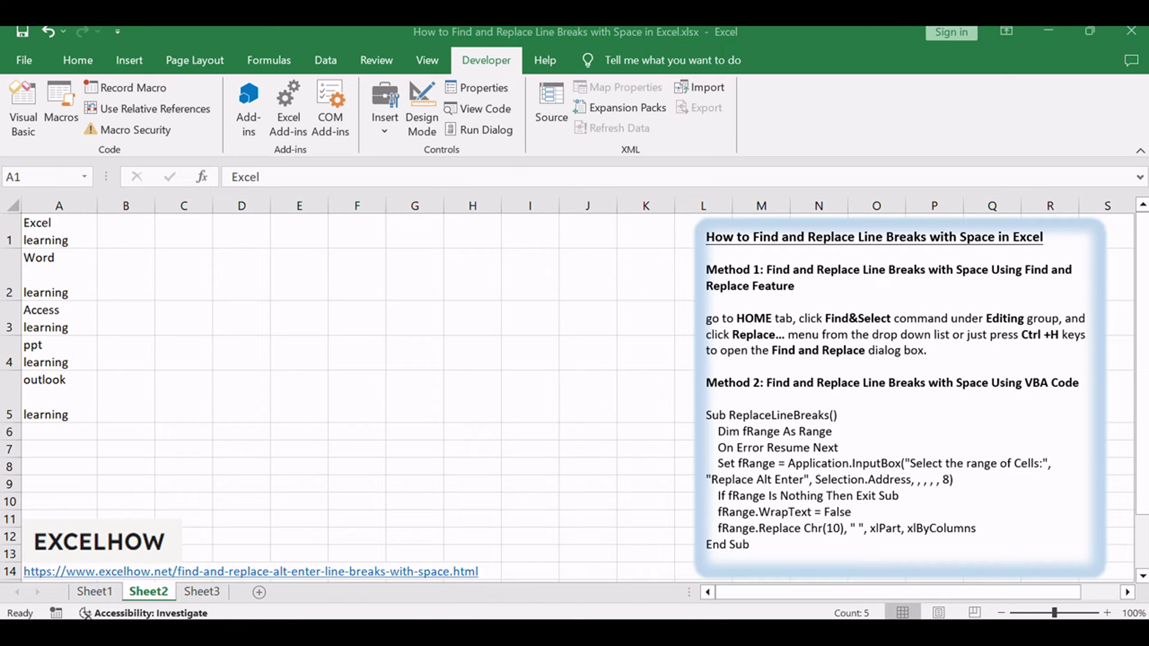
Step: Use Find and Replace to swap every Ctrl+J line break for a space with Replace All
click(78, 60)
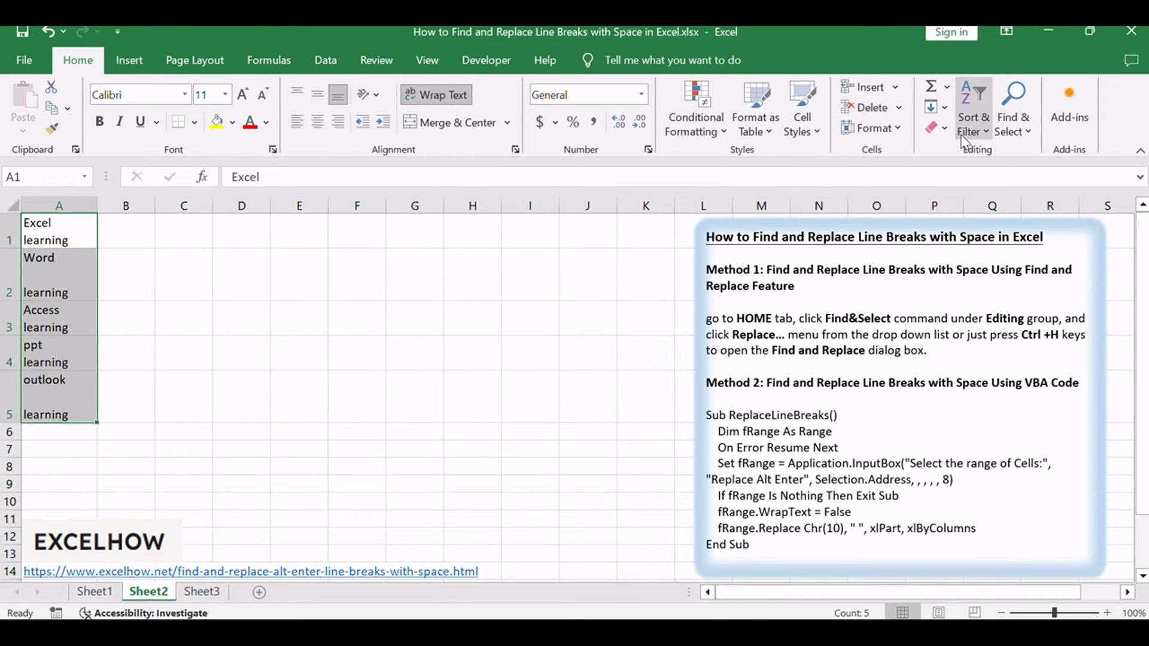
click(1021, 137)
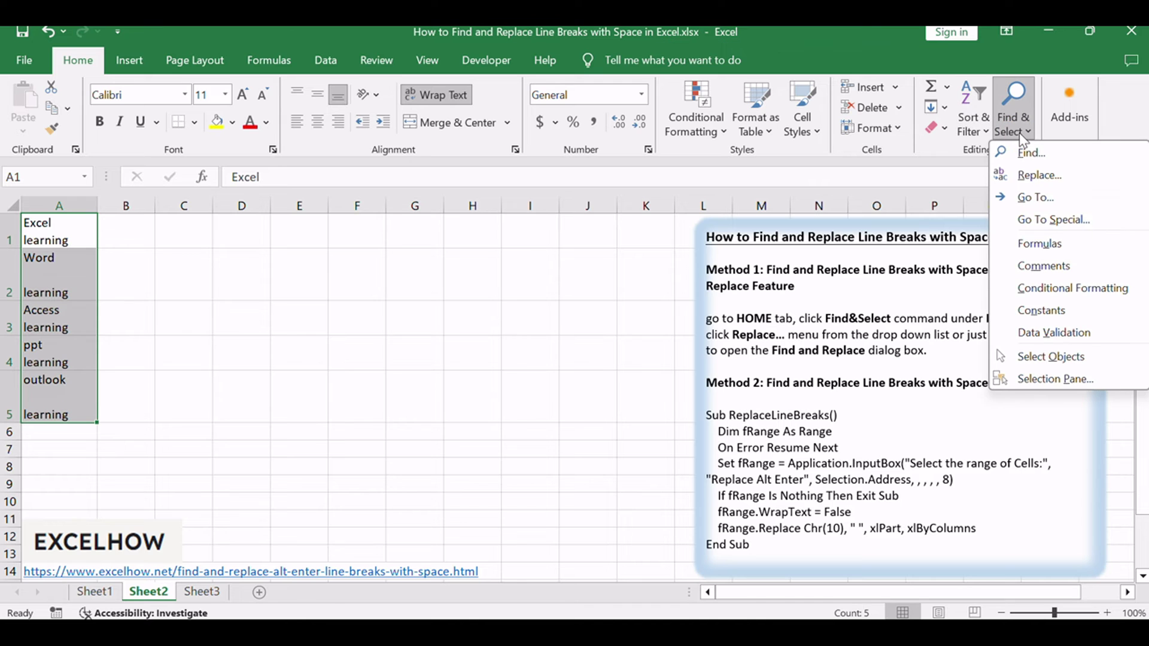
click(1037, 177)
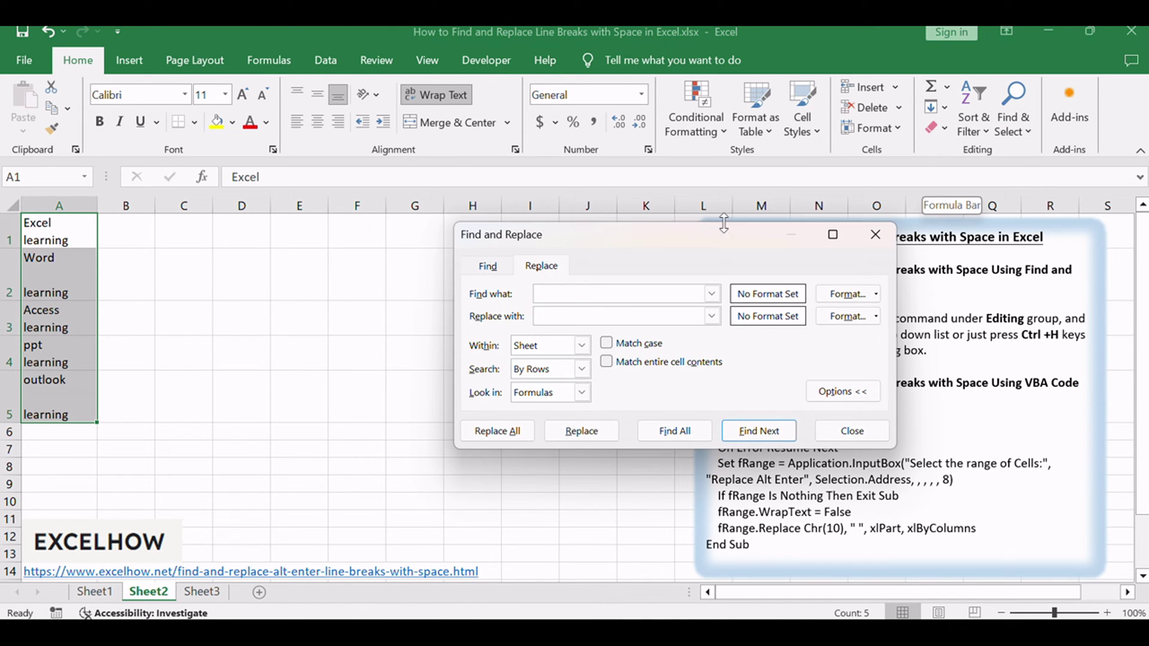
drag(641, 232, 429, 224)
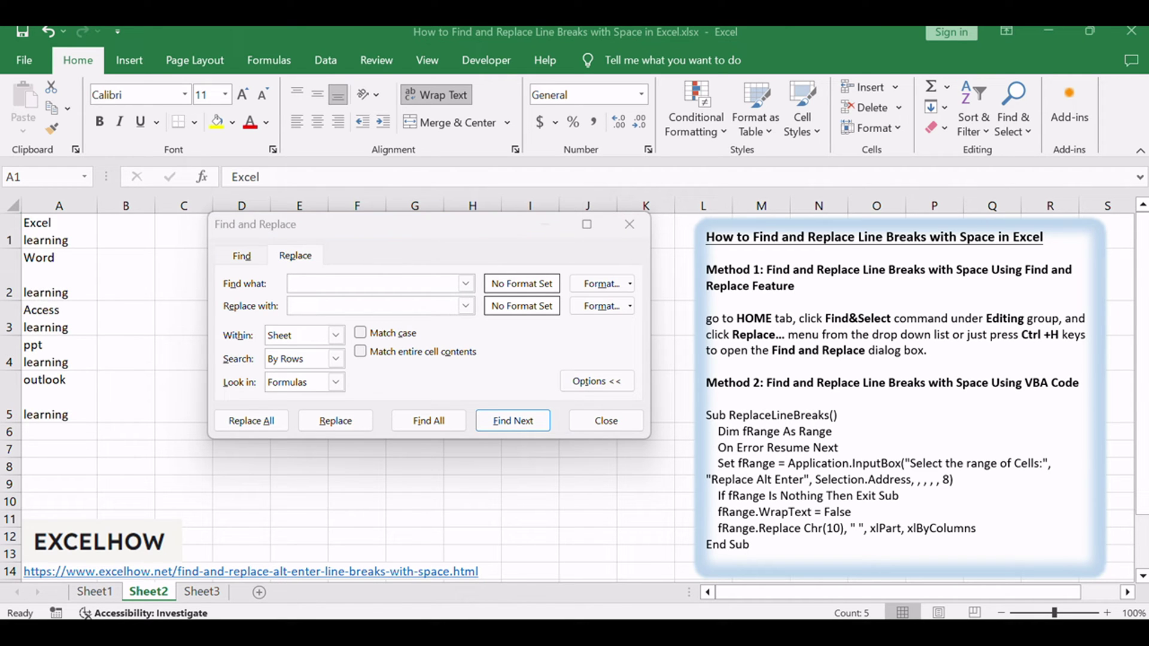
click(305, 278)
click(315, 306)
click(341, 225)
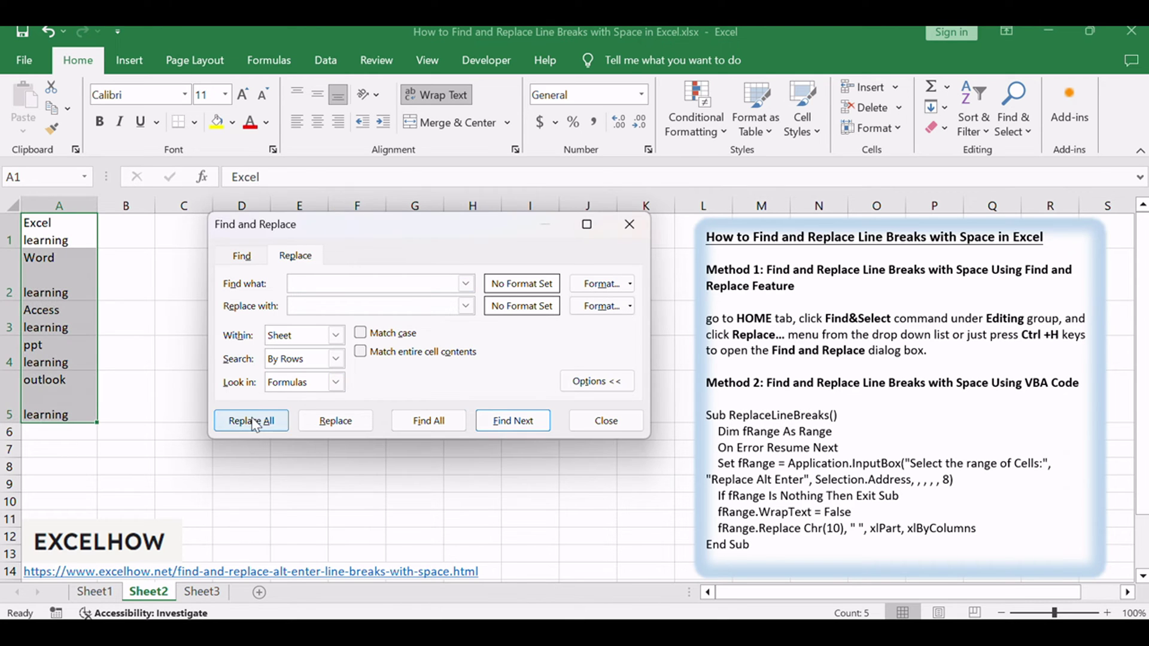
click(253, 423)
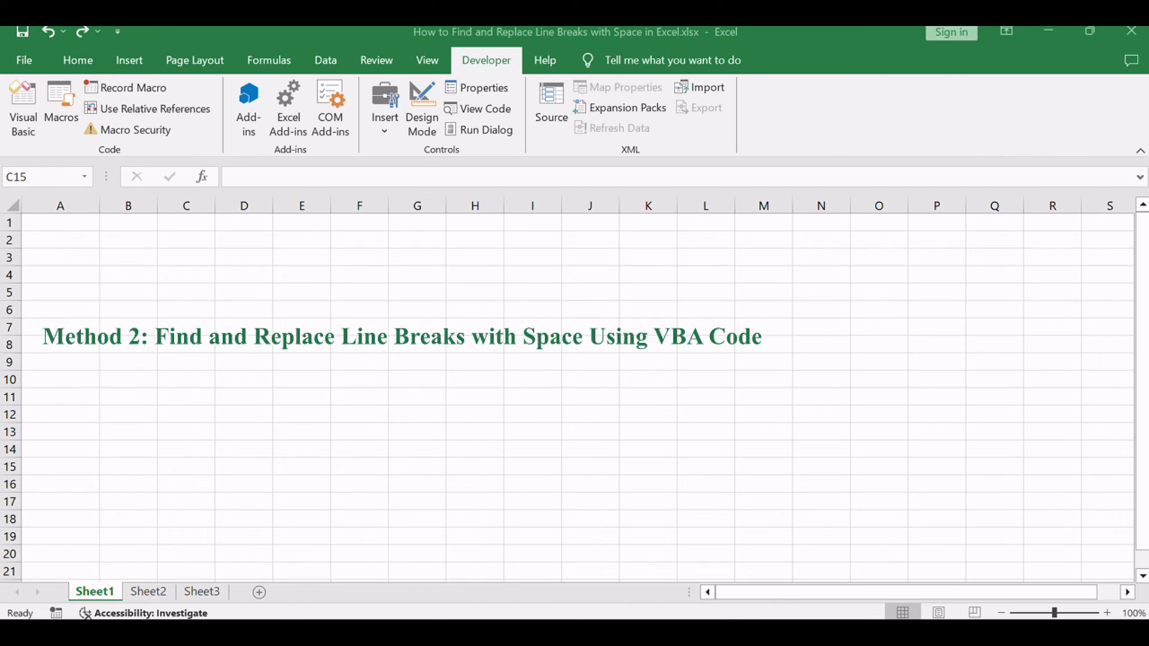
Step: Return to Sheet2 and deselect the instructions text box
click(389, 380)
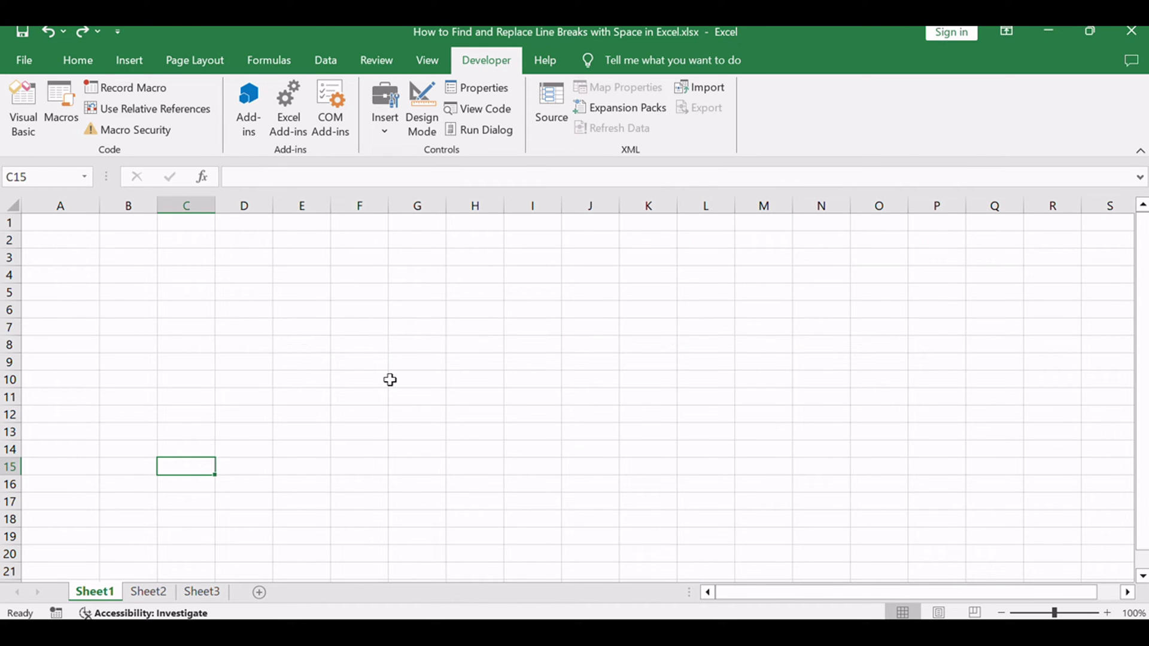
click(148, 591)
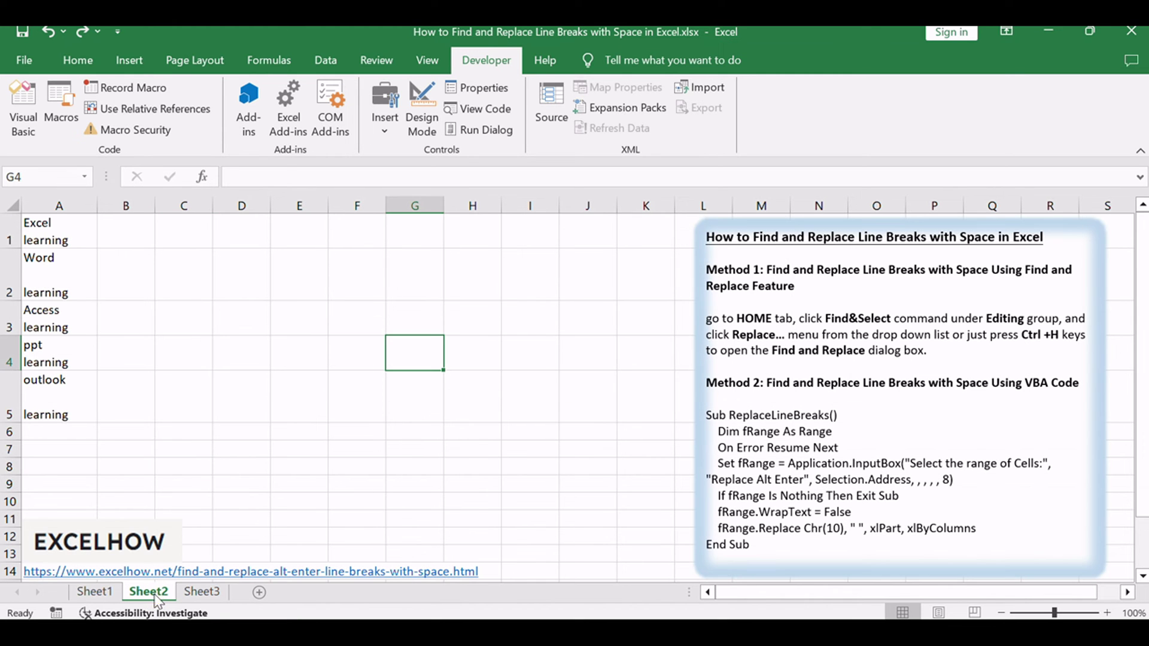
click(1028, 388)
click(521, 407)
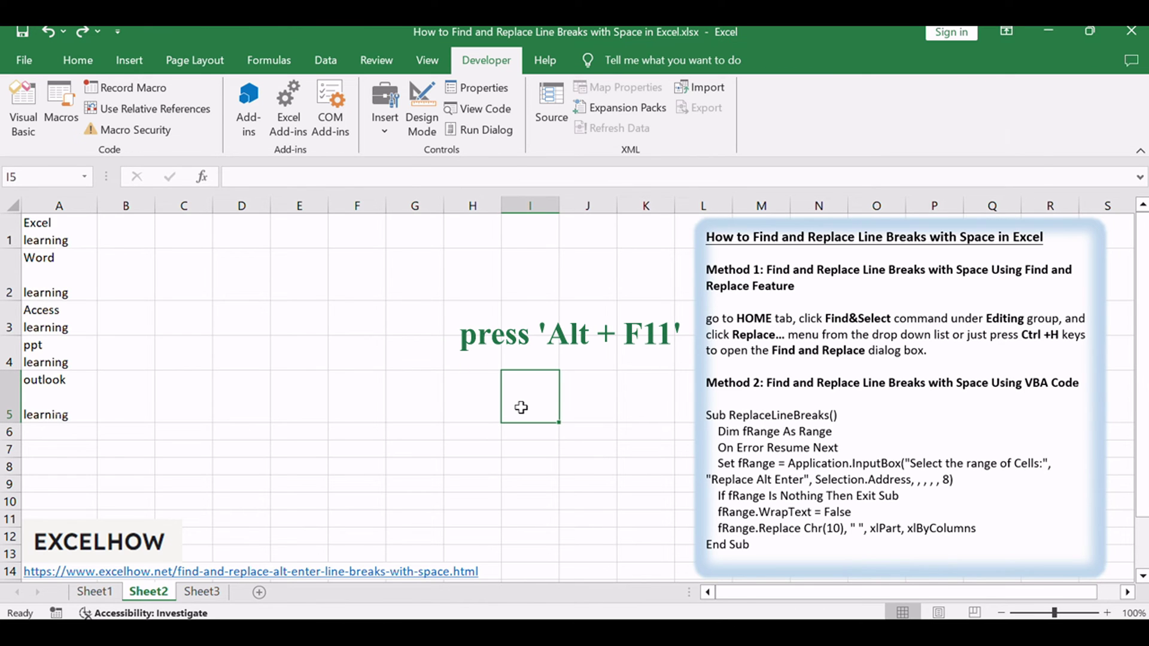
key(alt+F11)
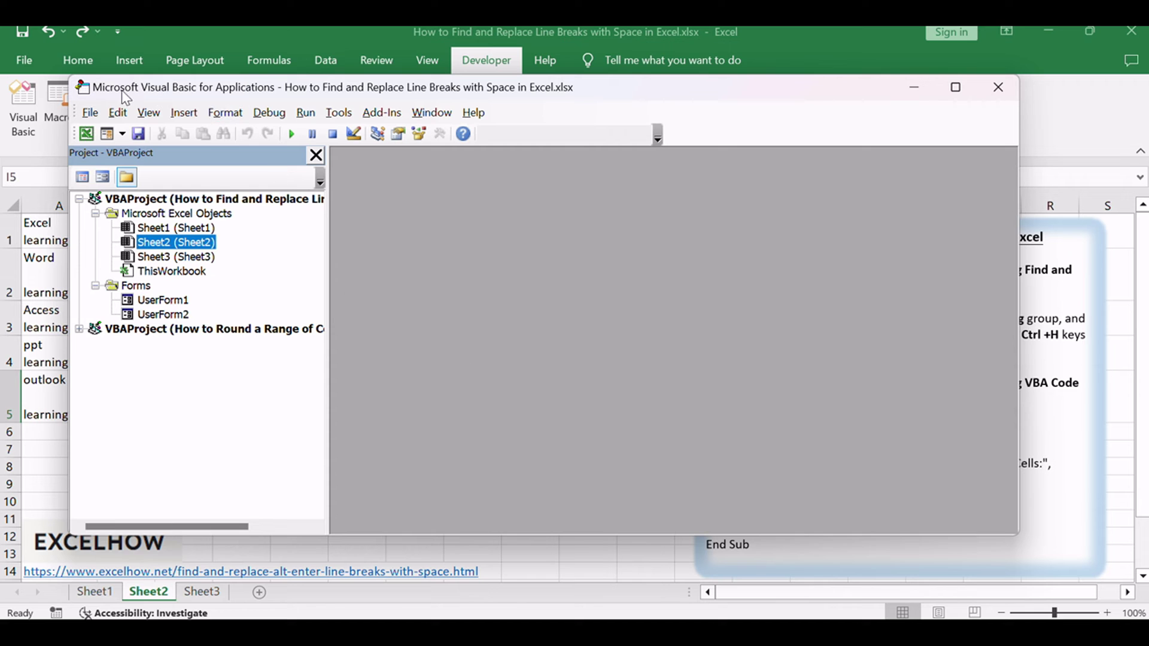
Step: Insert a new module and paste in the ReplaceLineBreaks macro code
click(260, 87)
drag(260, 88, 278, 136)
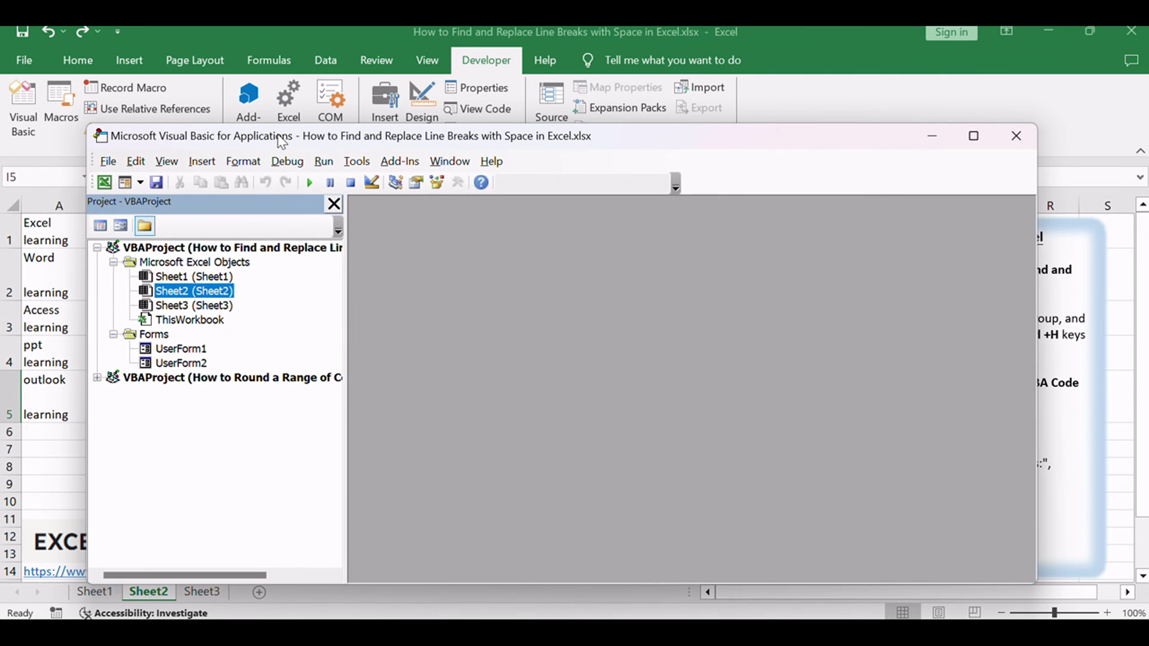
click(201, 163)
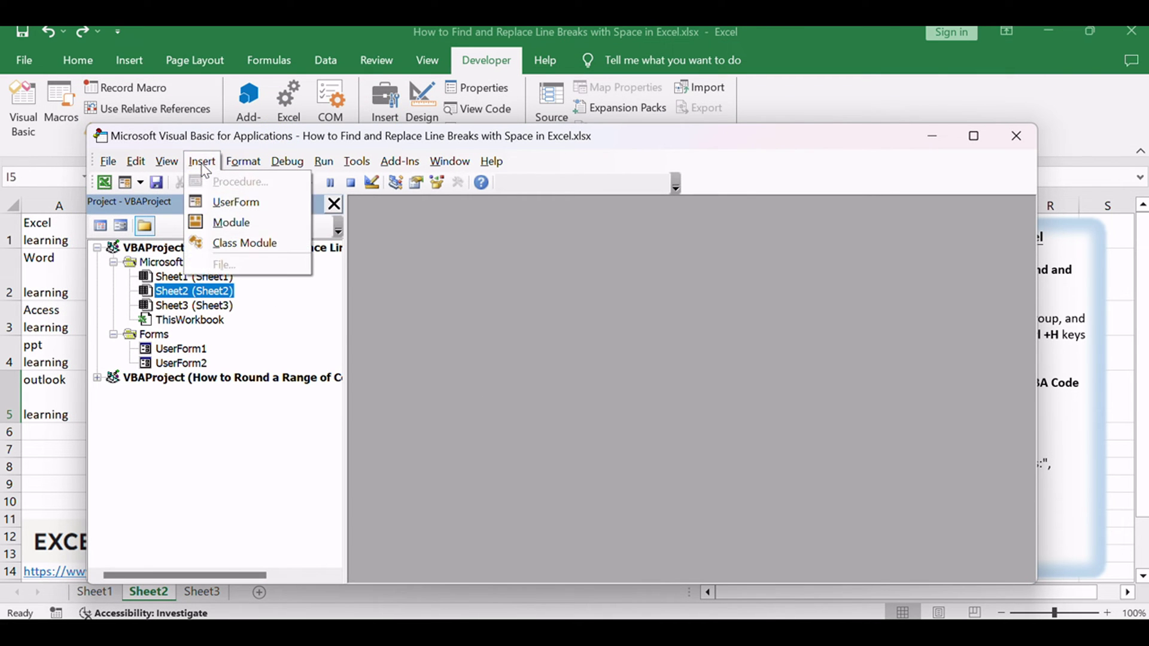
click(218, 225)
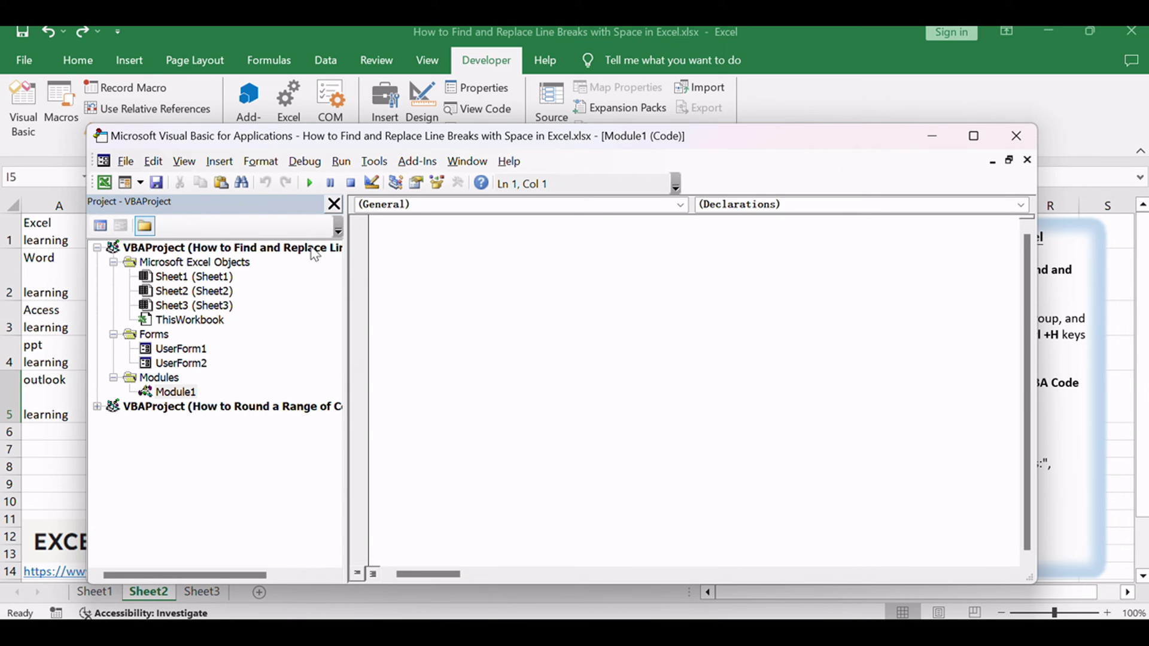
key(ctrl+v)
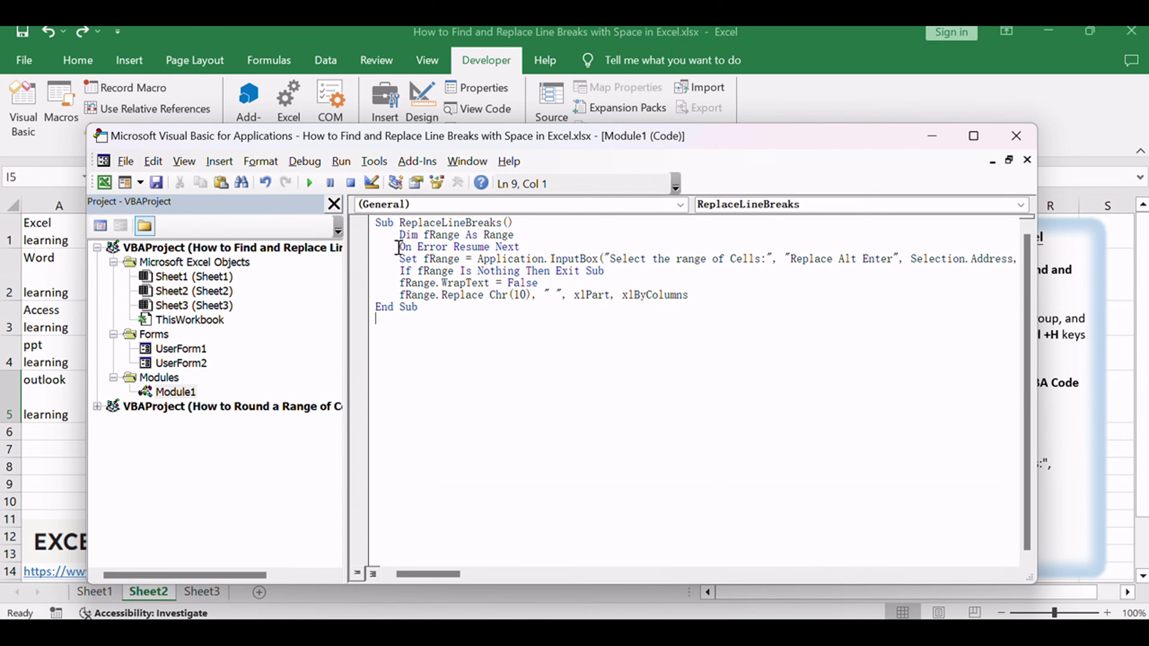
drag(375, 223, 487, 307)
click(501, 372)
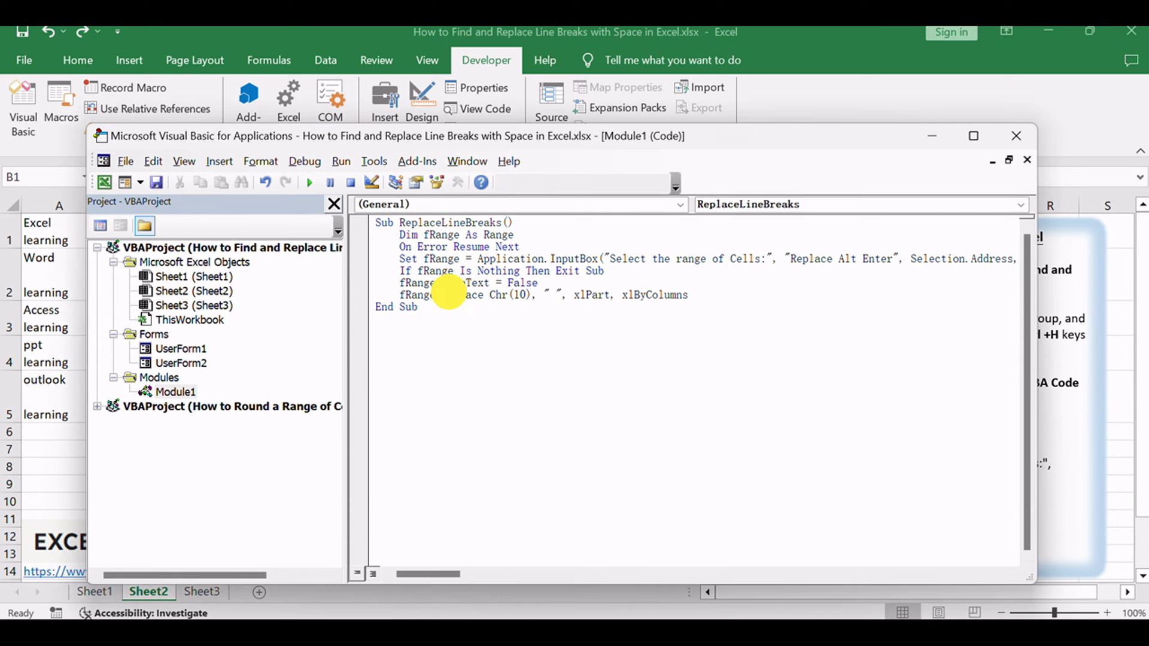
double_click(462, 294)
click(480, 321)
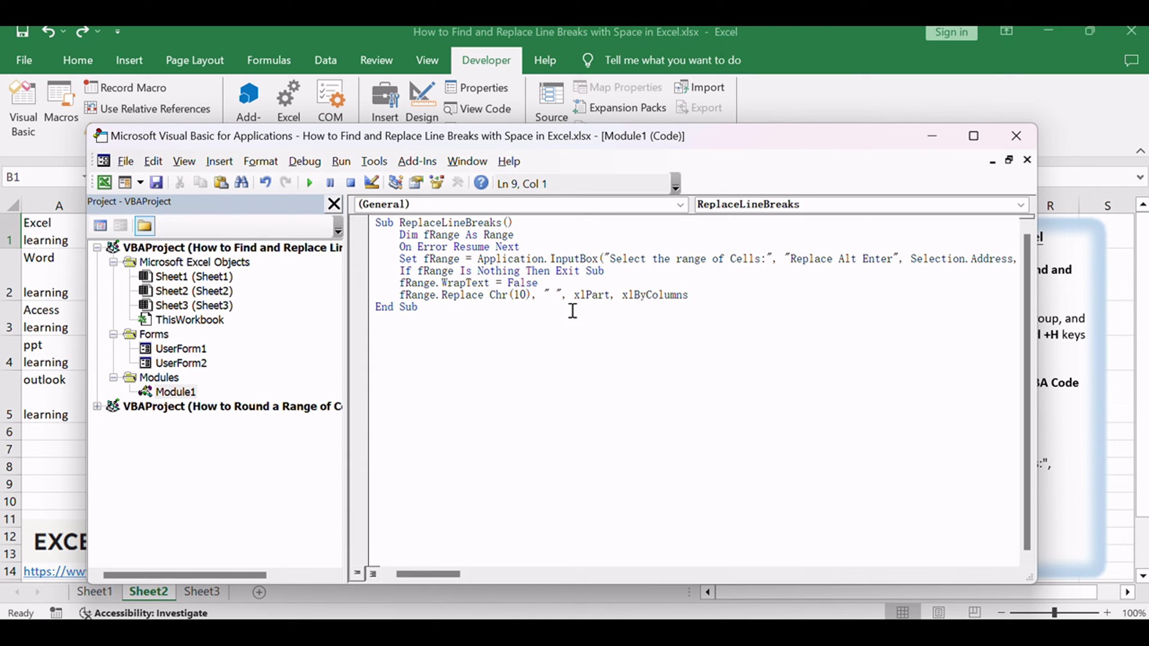
Step: Save the workbook as macro-free and close the VBA editor
click(156, 183)
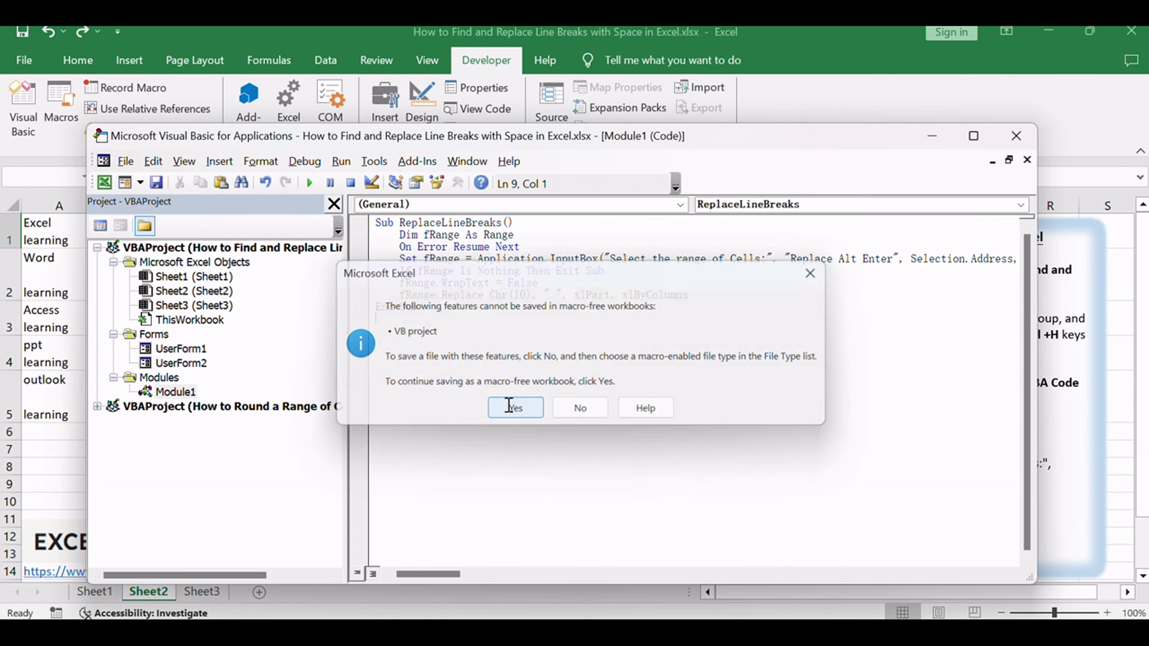
click(515, 409)
click(1017, 135)
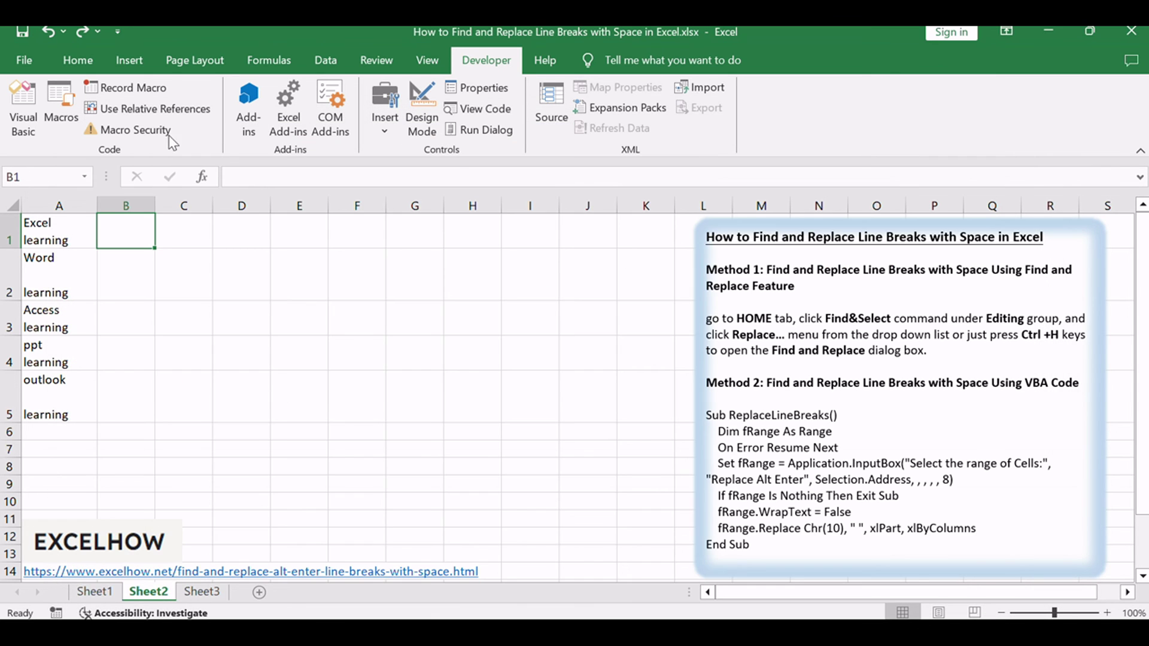
Step: Run the ReplaceLineBreaks macro on range $A$1:$A$5
click(299, 418)
key(alt+F8)
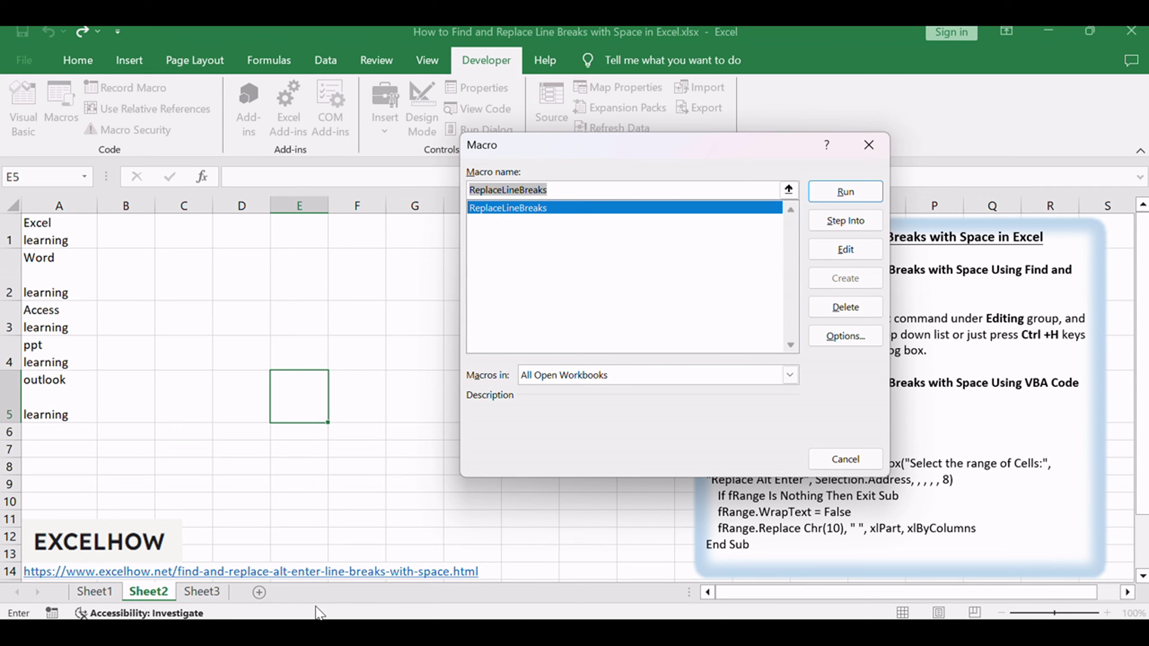
click(520, 217)
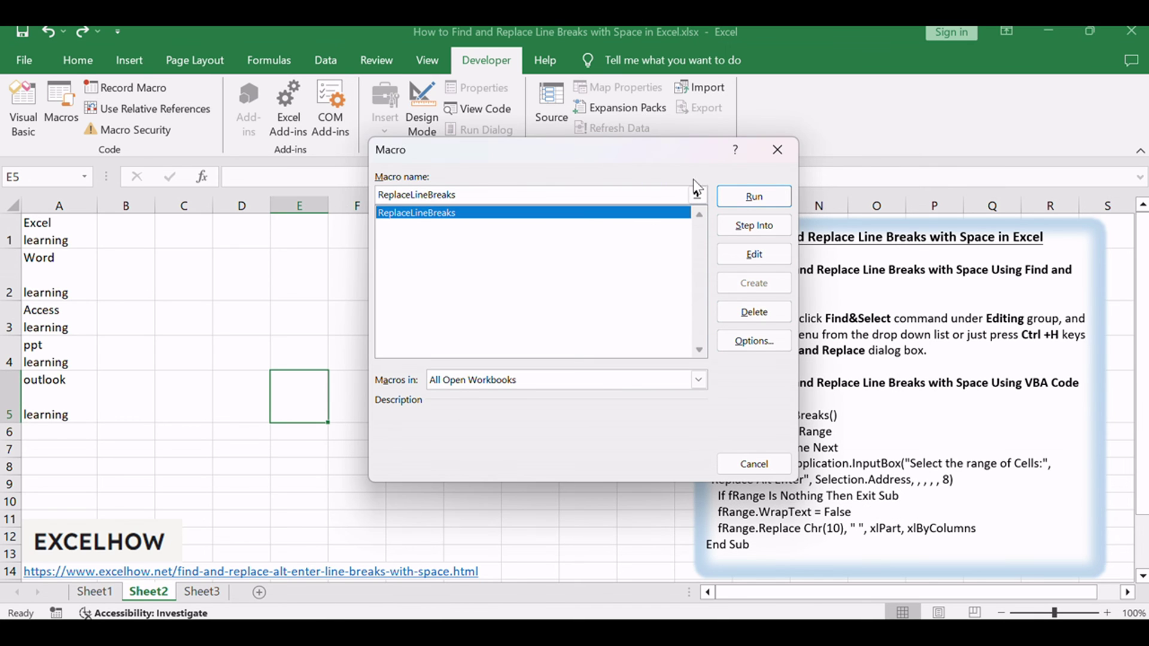
click(750, 197)
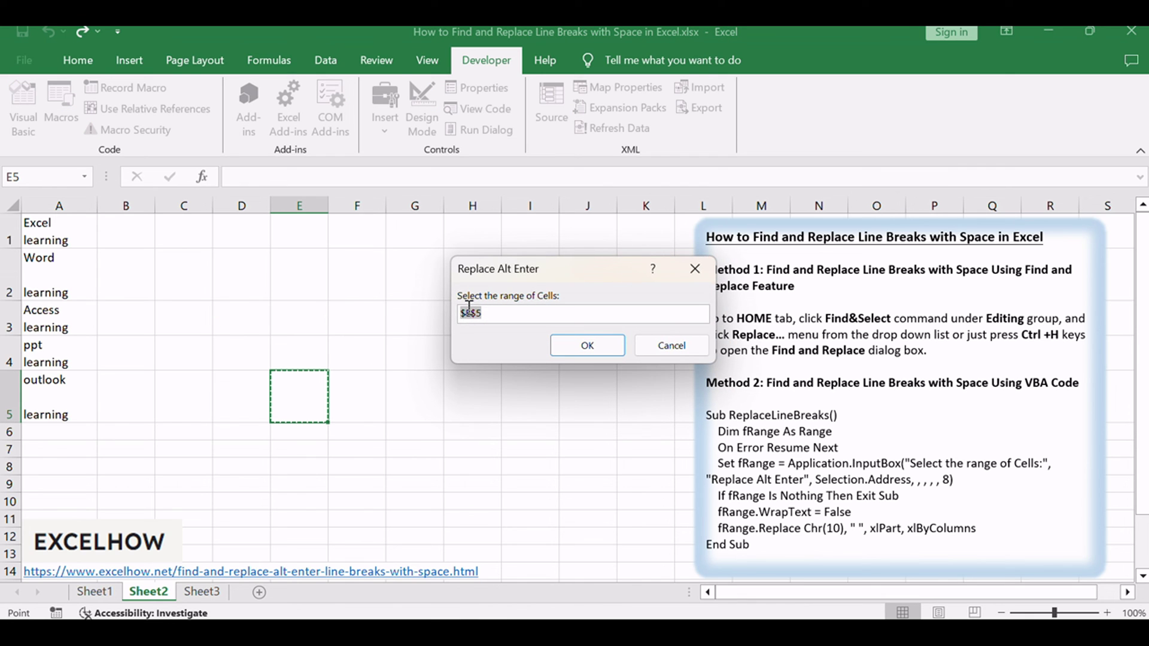
drag(510, 262, 370, 273)
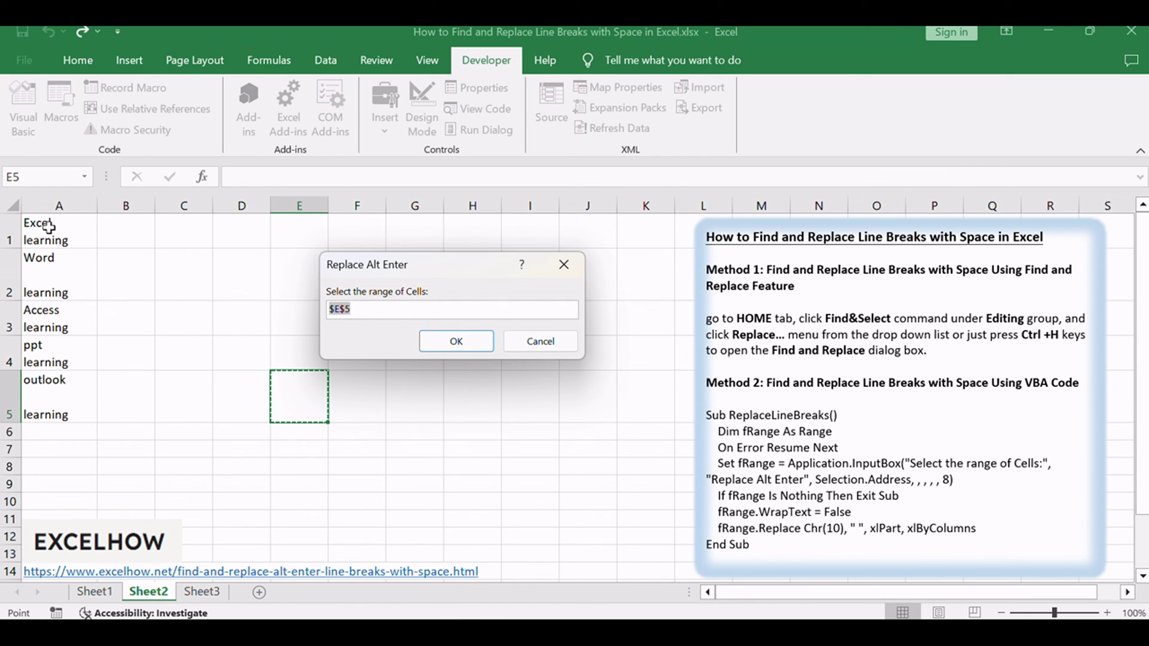
drag(47, 230, 43, 395)
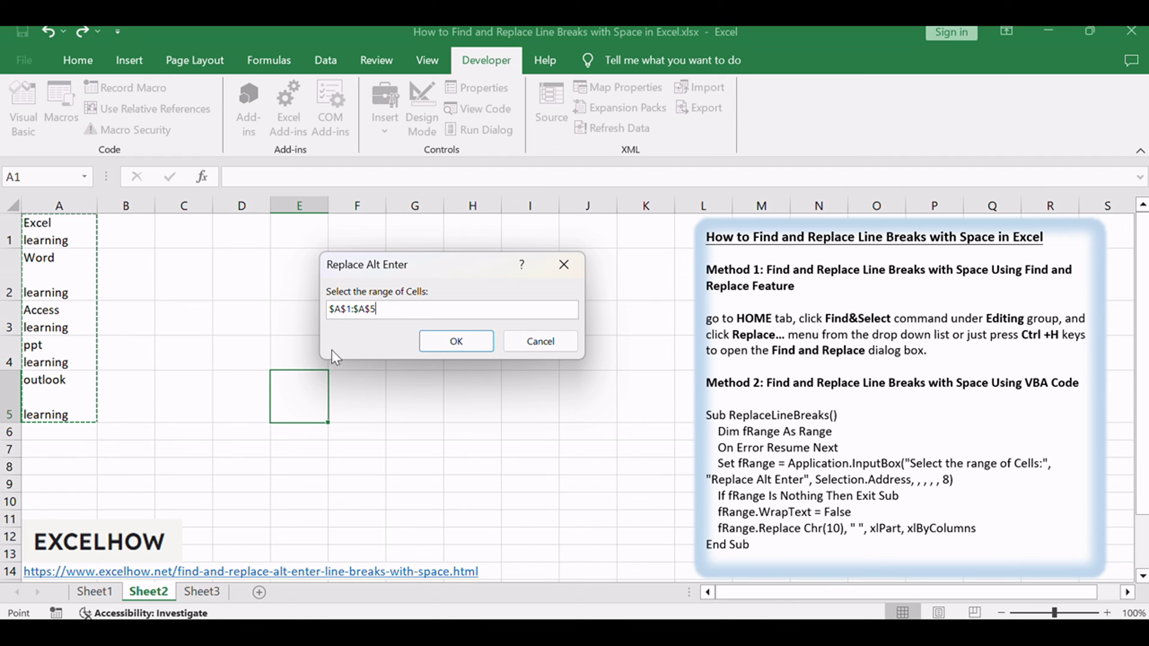
click(456, 341)
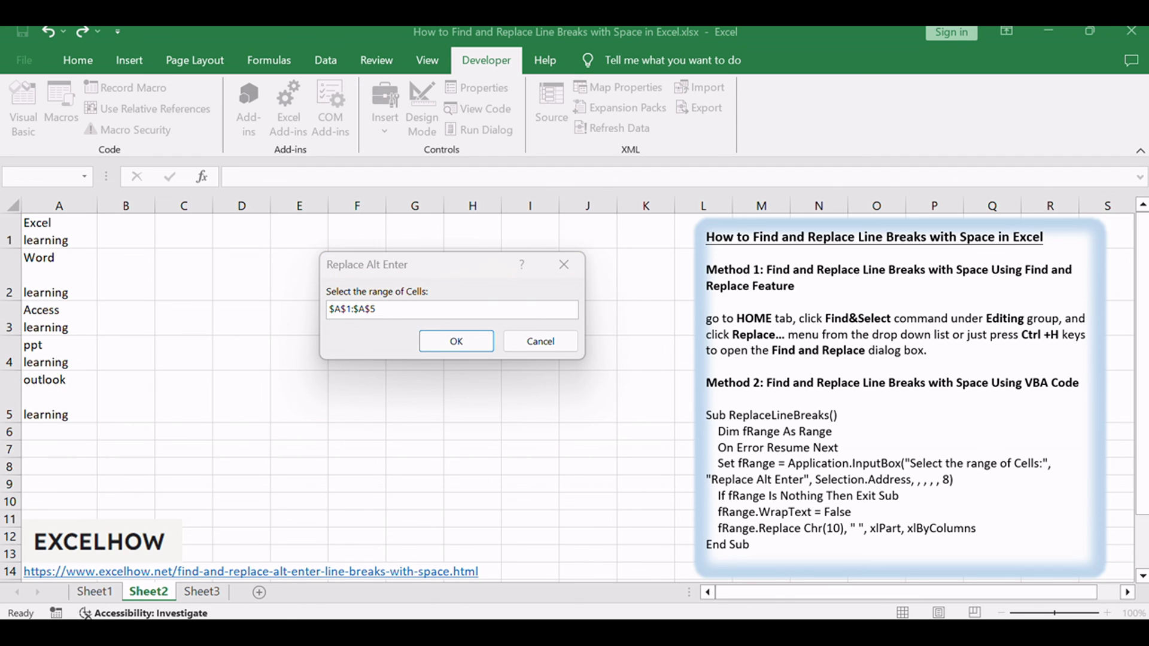
click(456, 339)
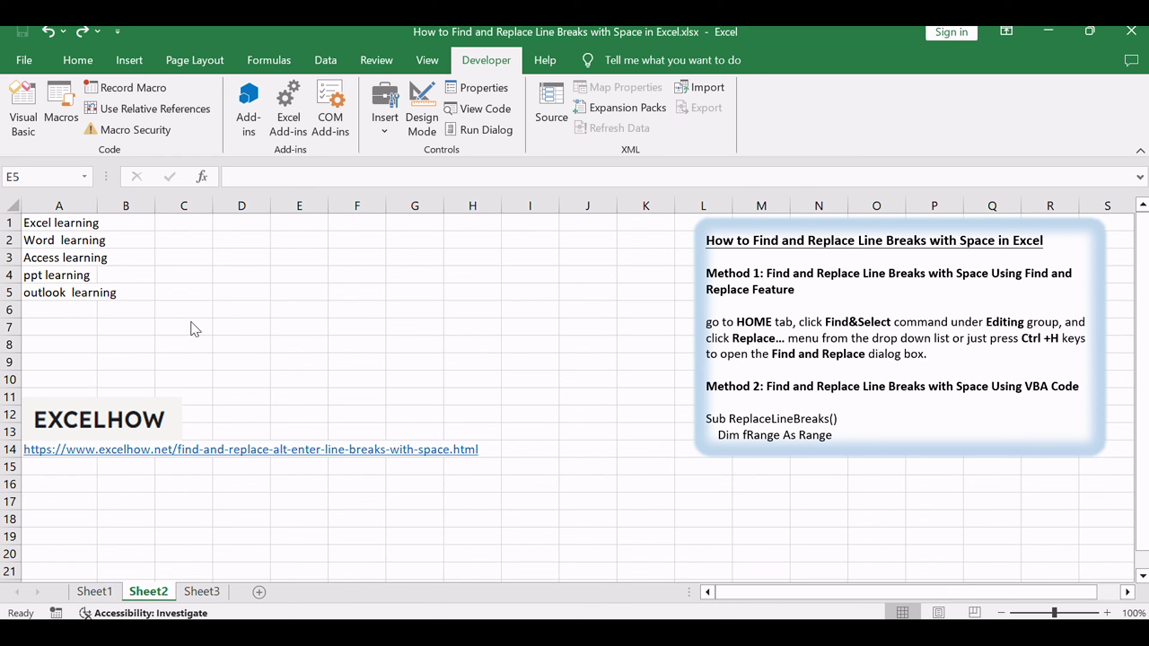
click(280, 297)
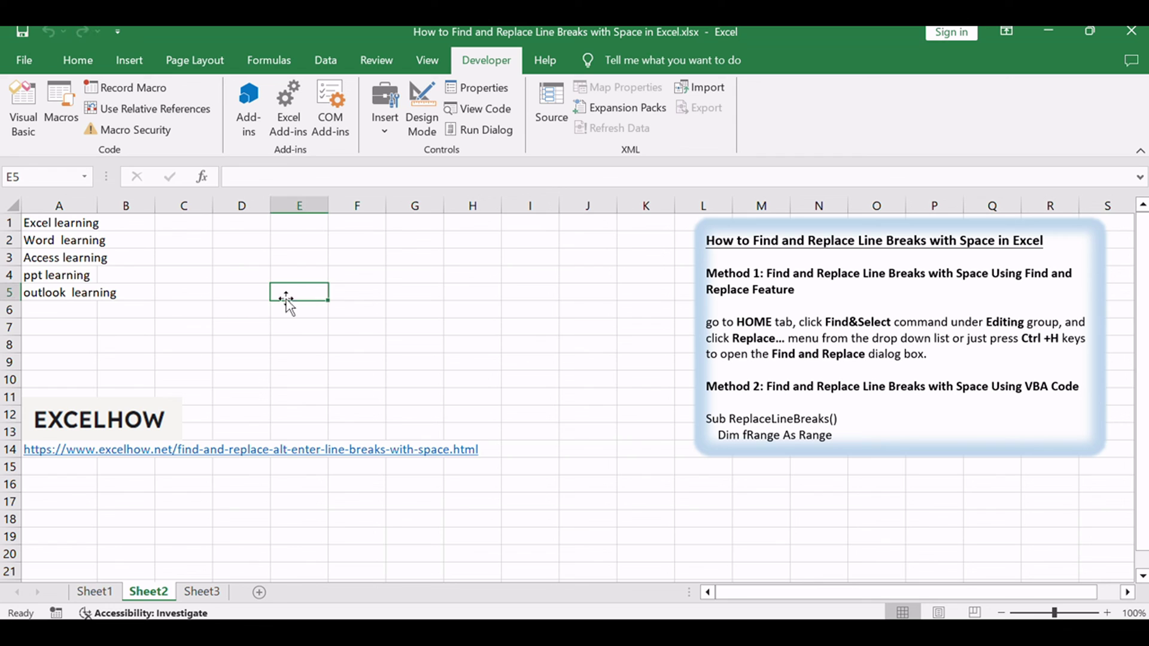
key(alt+F11)
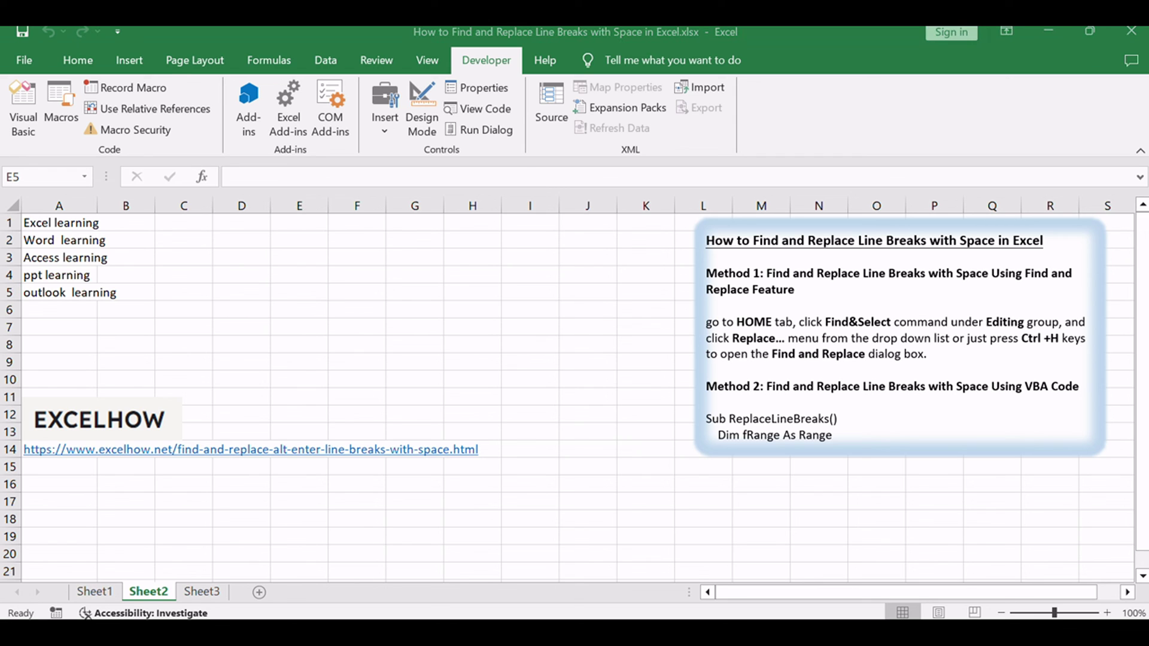